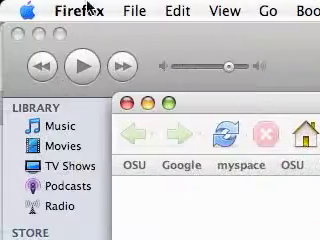
# Open System Preferences from the Apple menu.
pyautogui.click(28, 10)
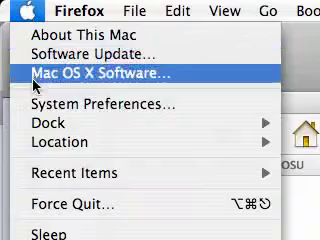
pyautogui.click(40, 110)
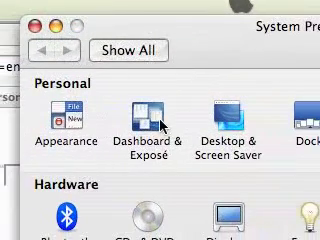
# Open the Dashboard & Exposé preference pane from the Personal section.
pyautogui.click(160, 122)
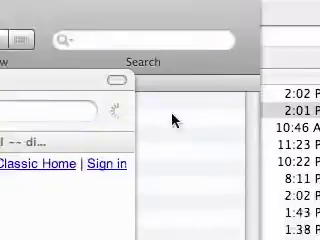
# Use F11 to clear all windows away and reveal the desktop.
pyautogui.press('F11')
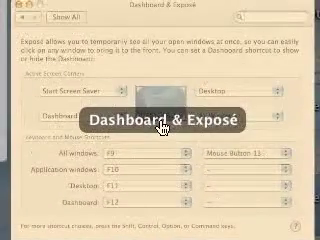
# Bring Dashboard & Exposé to the front and keep Start Screen Saver on the top-left corner.
pyautogui.click(162, 125)
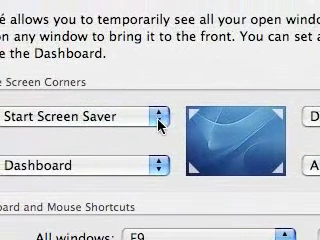
pyautogui.click(162, 122)
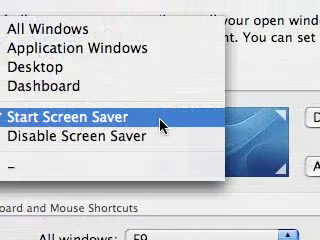
pyautogui.click(162, 125)
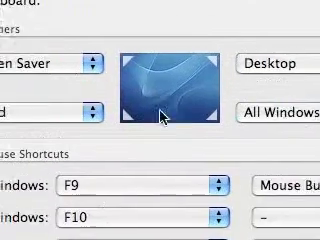